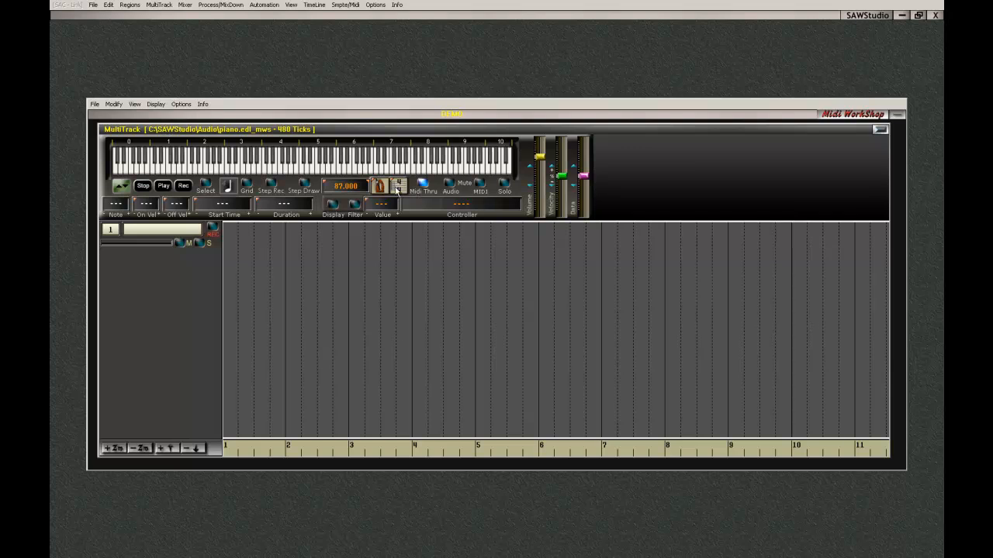
# Look at SAWStudio's own MIDI device setup and close it without changes
pyautogui.click(183, 104)
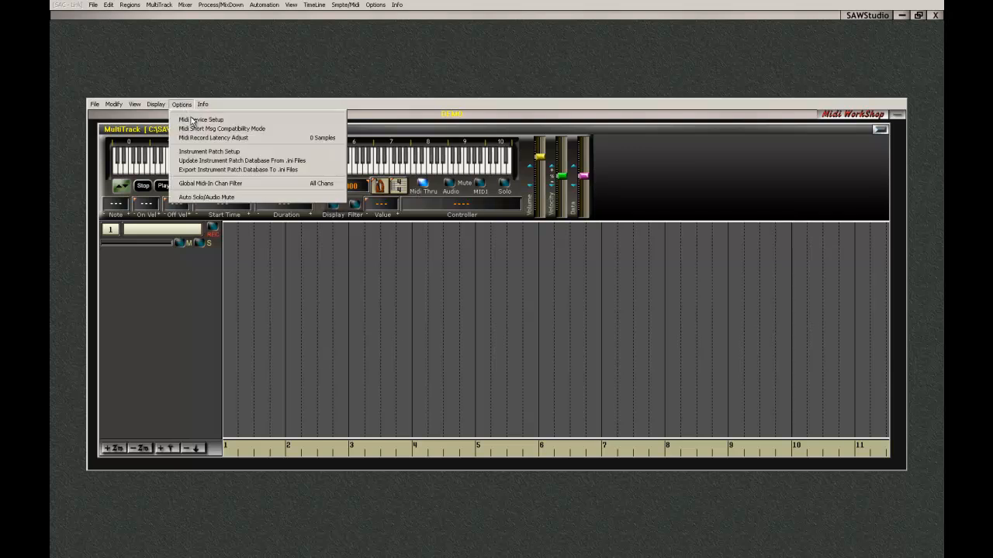
pyautogui.click(285, 87)
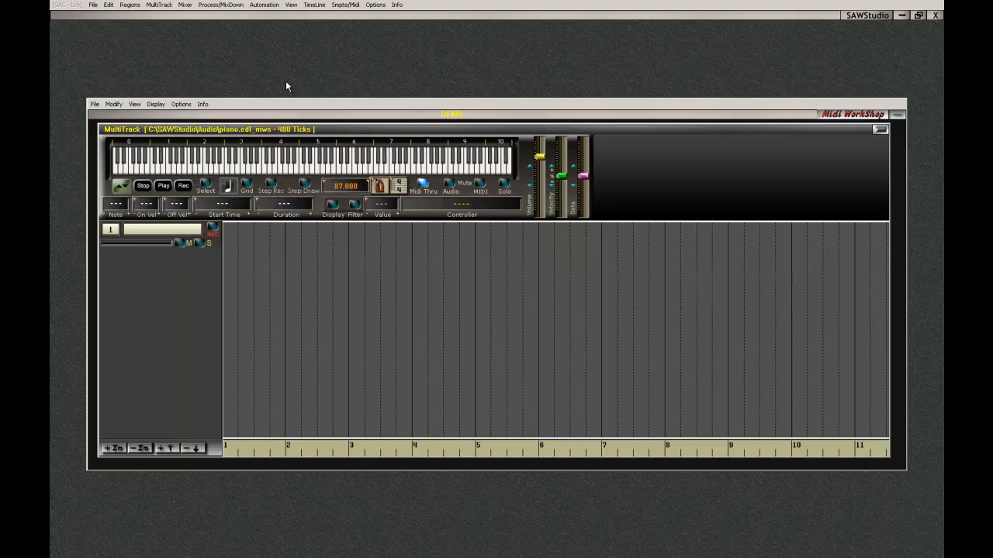
pyautogui.click(376, 5)
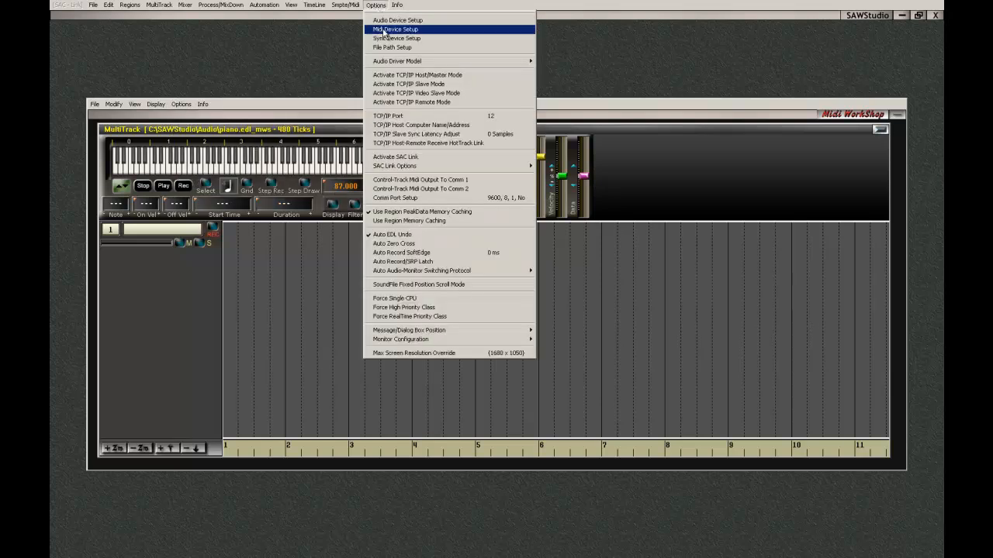
pyautogui.click(384, 29)
pyautogui.click(616, 263)
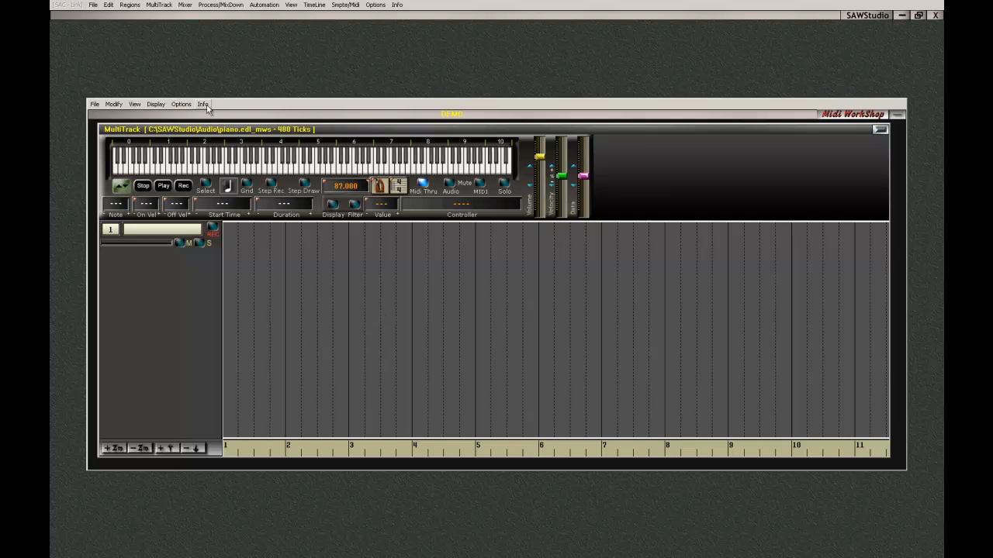
# Look over the output ports in Midi WorkShop's MIDI device setup and close it
pyautogui.click(183, 106)
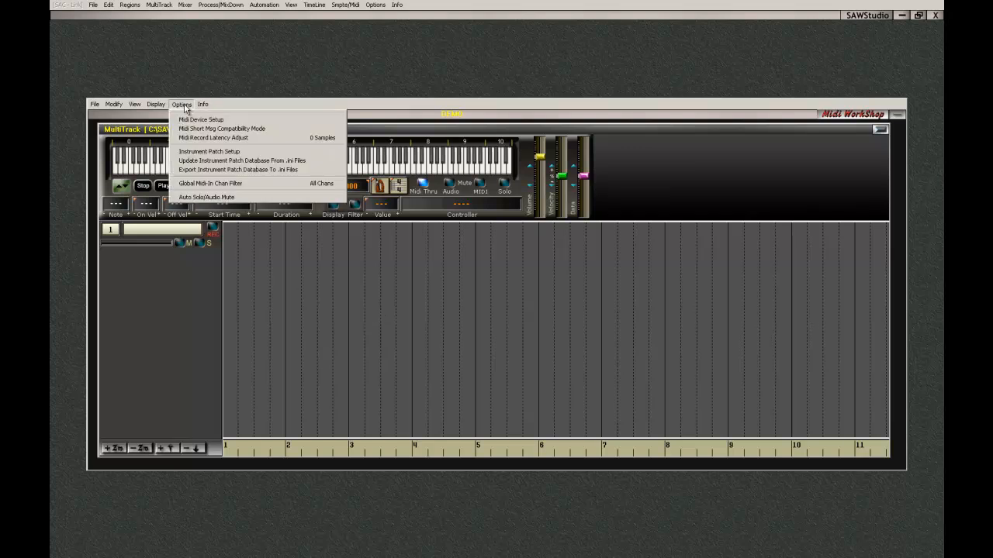
pyautogui.click(189, 121)
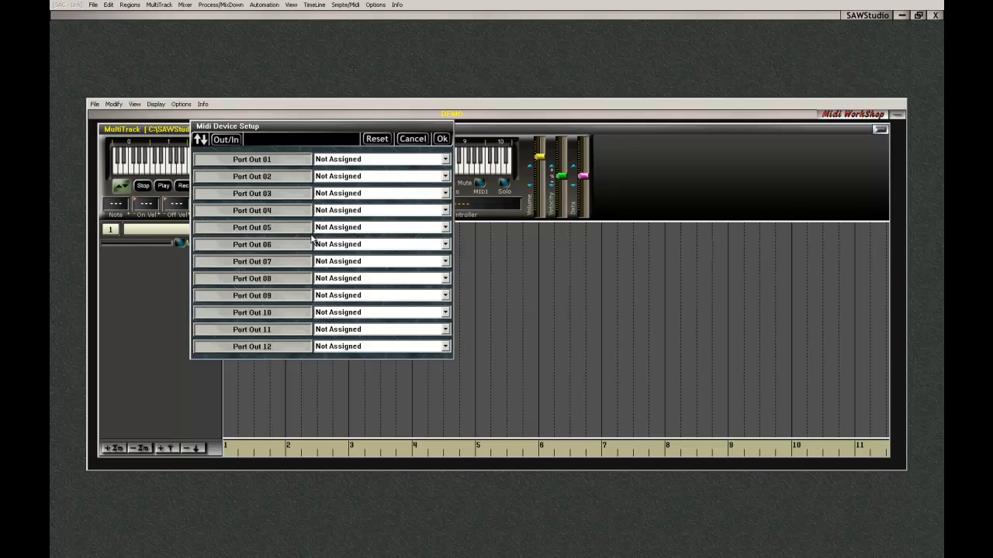
pyautogui.click(441, 139)
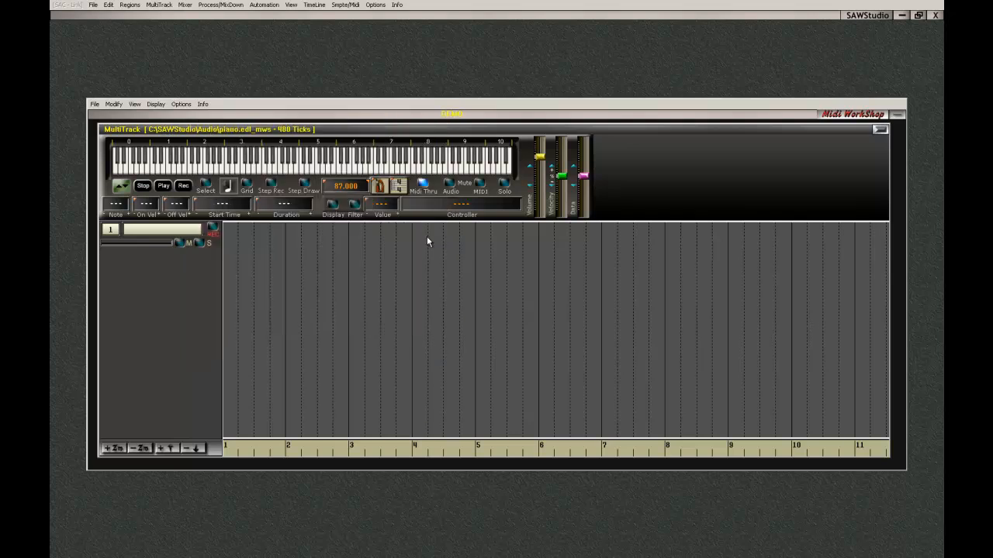
# View SAWStudio's main workspace and its setup options, and return to the Midi WorkShop window
pyautogui.press('F1')
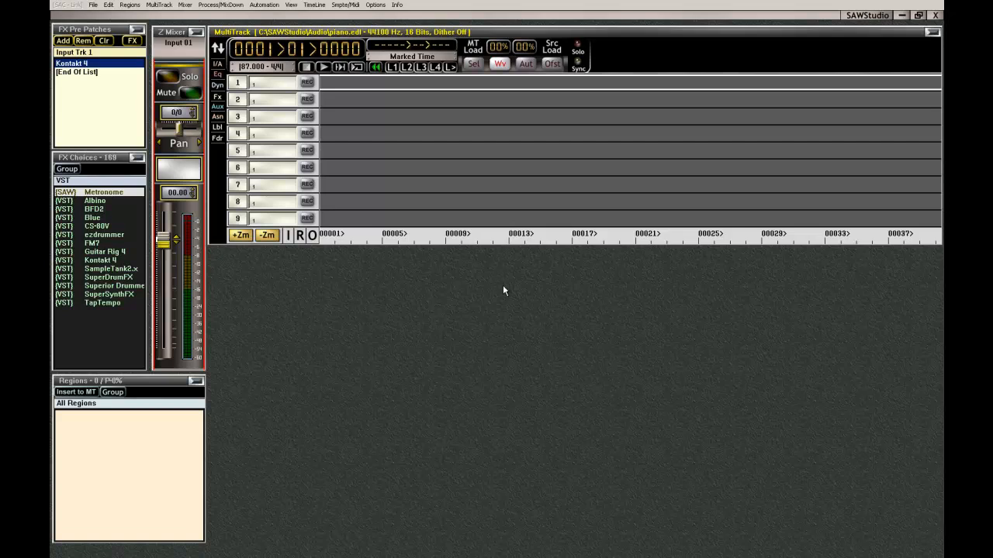
pyautogui.click(377, 5)
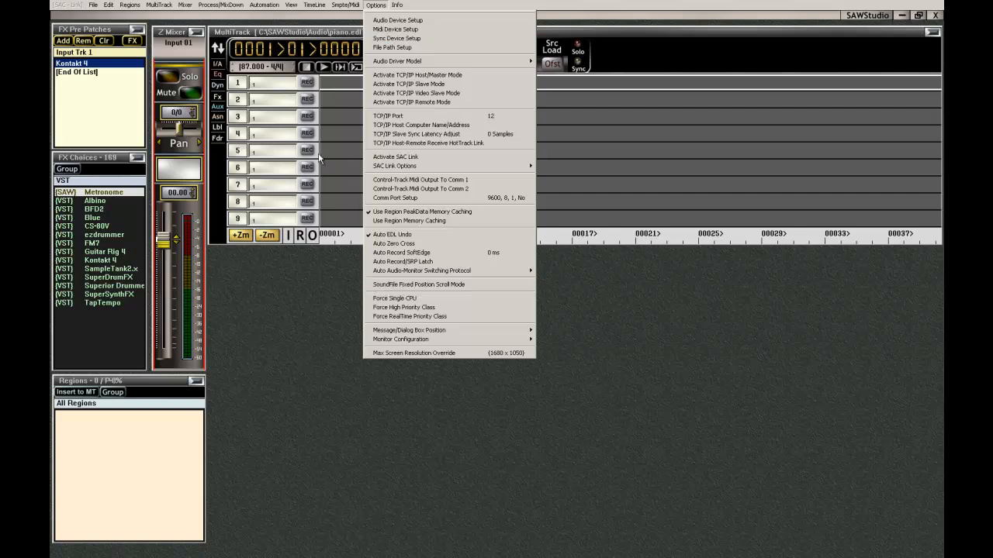
pyautogui.click(334, 332)
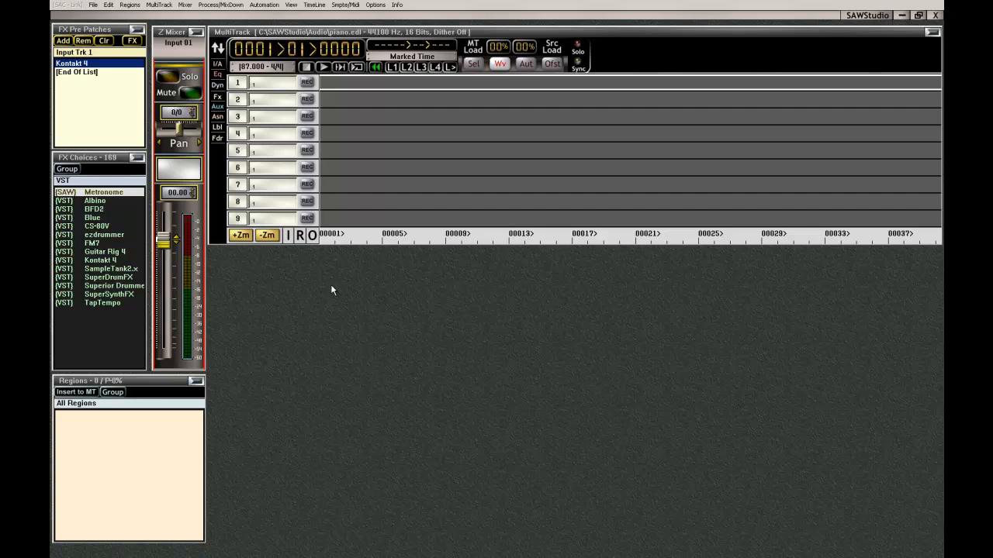
pyautogui.press('F2')
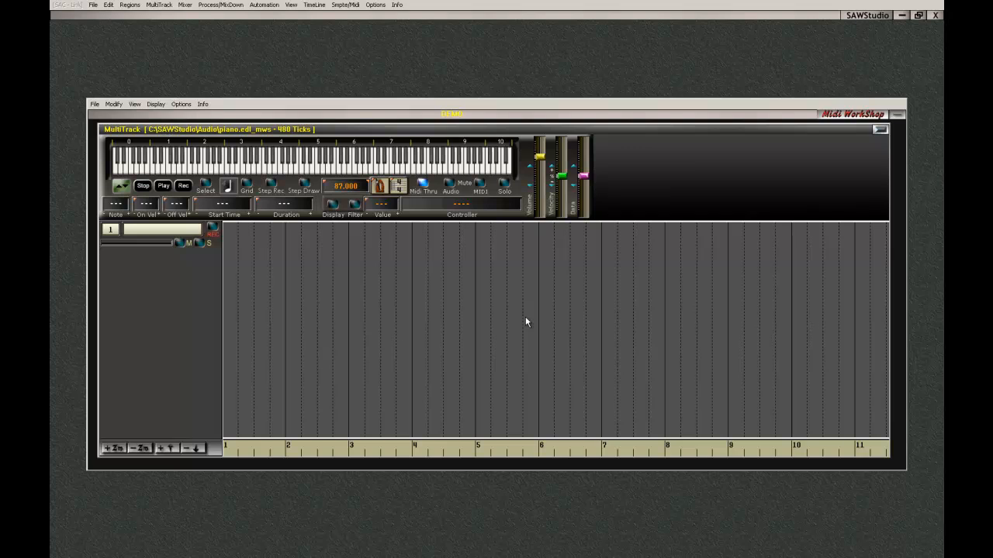
# Open Midi WorkShop's MIDI device setup, check the input and output port lists, and leave the output ports displayed
pyautogui.click(181, 106)
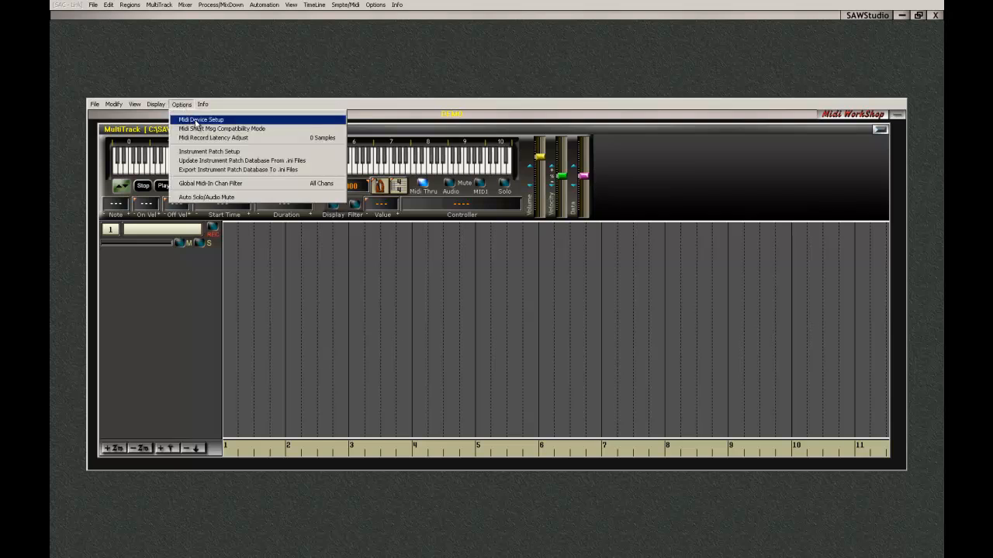
pyautogui.click(199, 121)
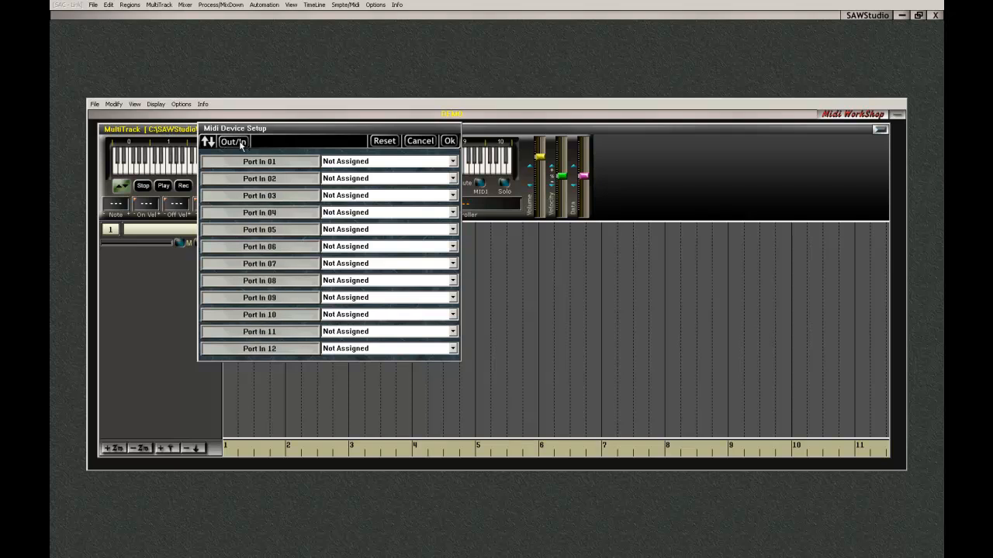
pyautogui.click(241, 143)
pyautogui.click(241, 143)
pyautogui.click(241, 143)
pyautogui.click(241, 142)
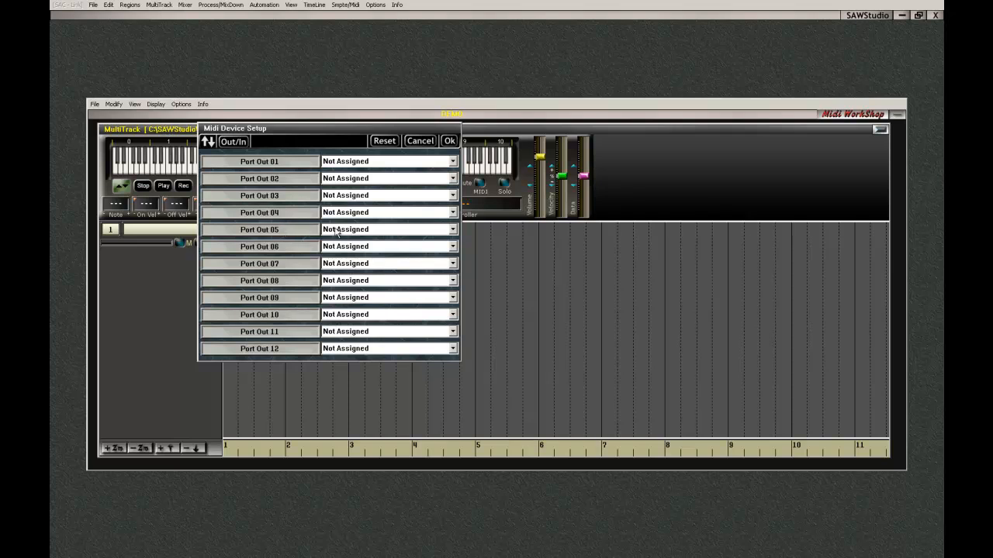
# Assign Profire 2626 MIDI to Port Out 01 and USB DM10 MIDI Interface to Port Out 02
pyautogui.click(453, 162)
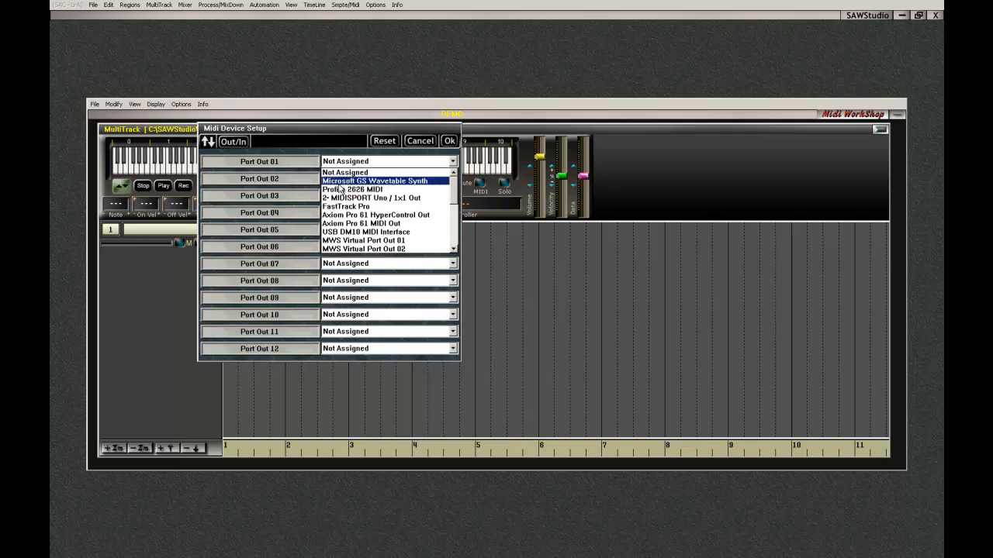
pyautogui.click(340, 190)
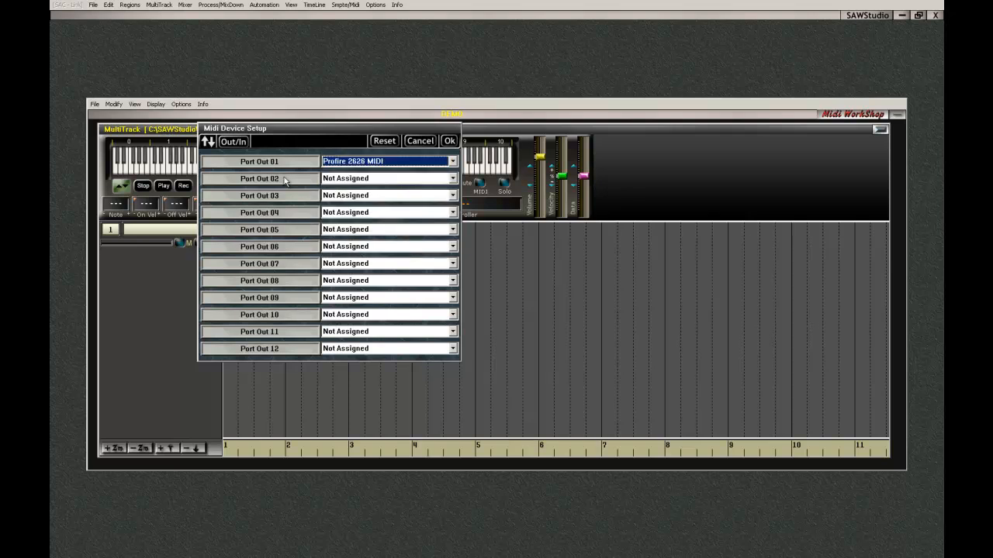
pyautogui.click(453, 178)
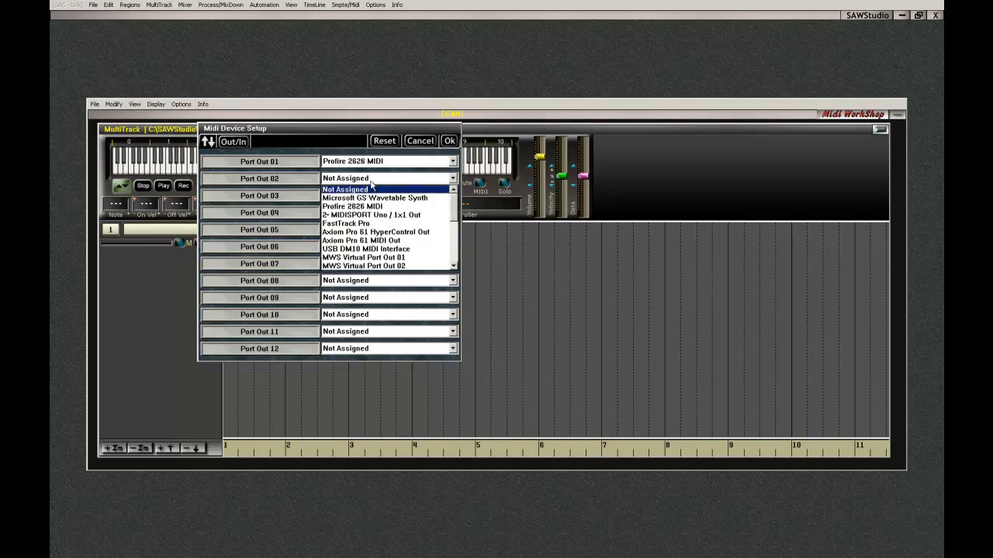
pyautogui.click(356, 248)
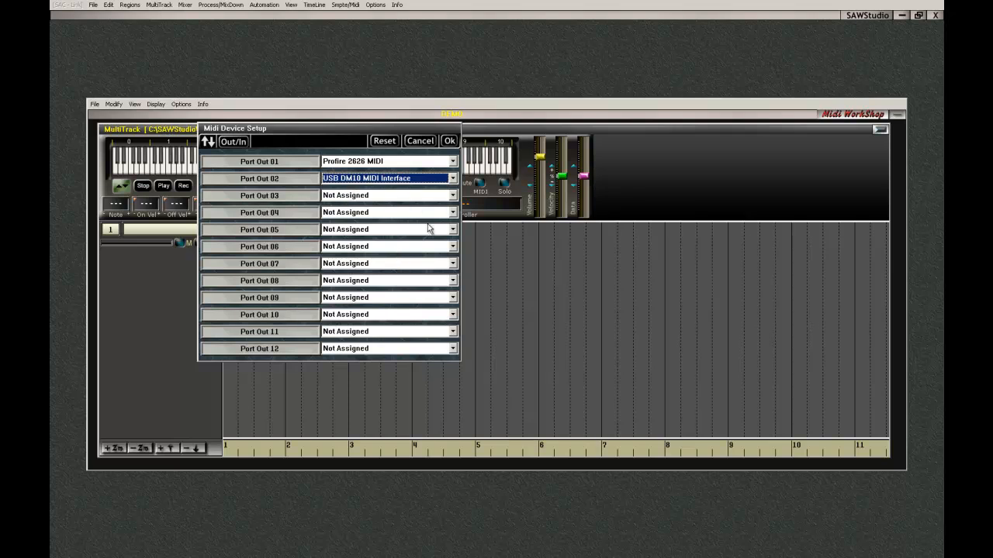
pyautogui.click(452, 161)
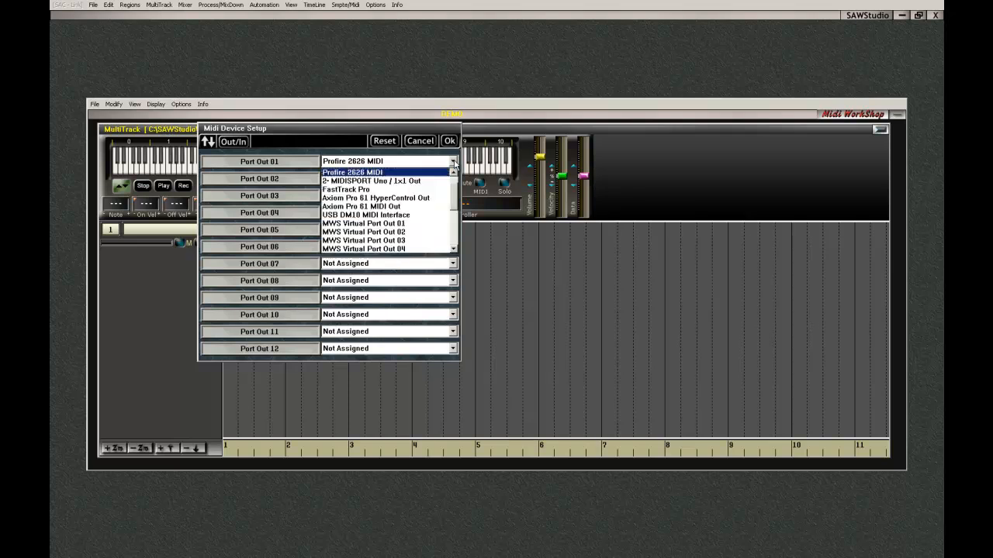
pyautogui.click(355, 133)
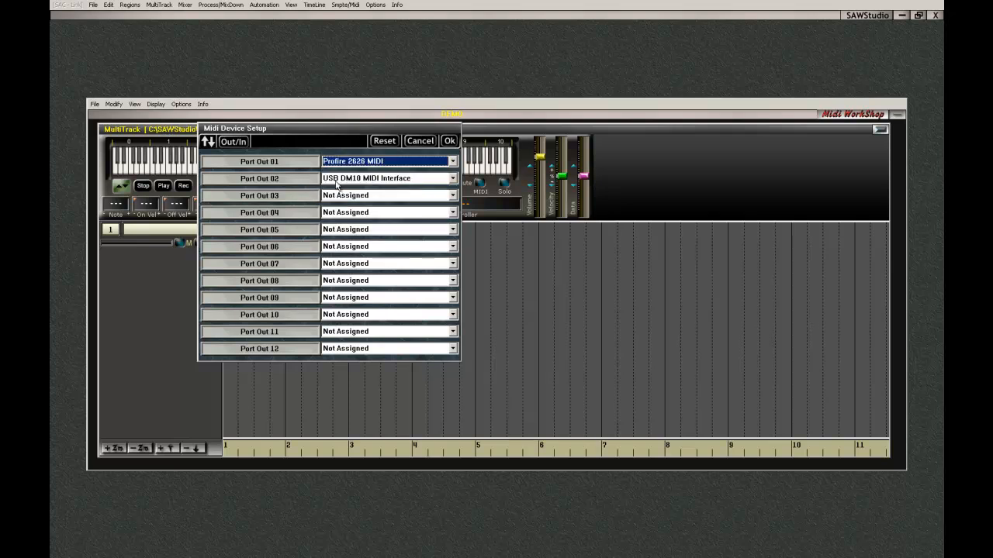
# Assign MWS Virtual Port Out 01 to Port Out 03 and MWS Virtual Port Out 02 to Port Out 04
pyautogui.click(451, 197)
pyautogui.scroll(-2, 456, 233)
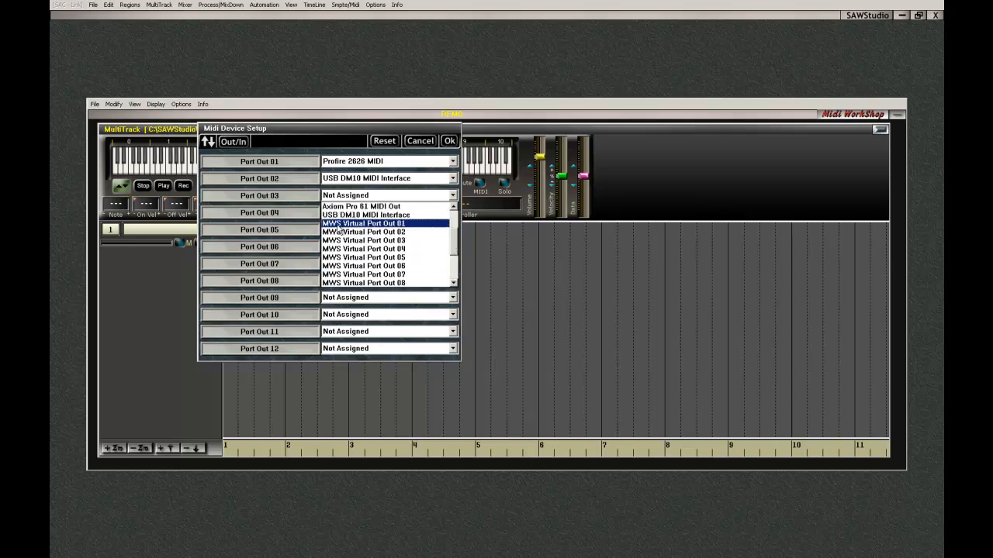
pyautogui.click(404, 224)
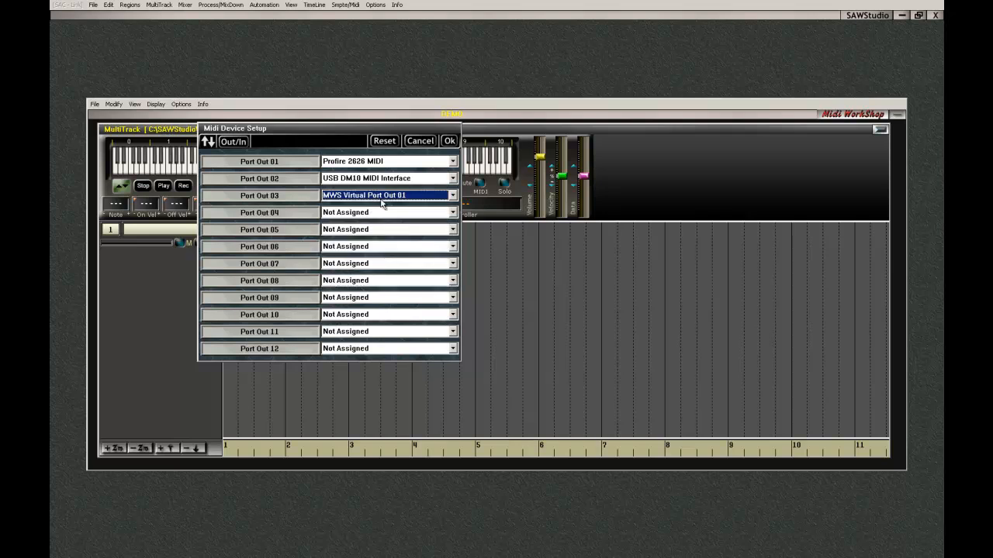
pyautogui.click(453, 213)
pyautogui.moveTo(457, 244); pyautogui.dragTo(456, 262)
pyautogui.click(407, 242)
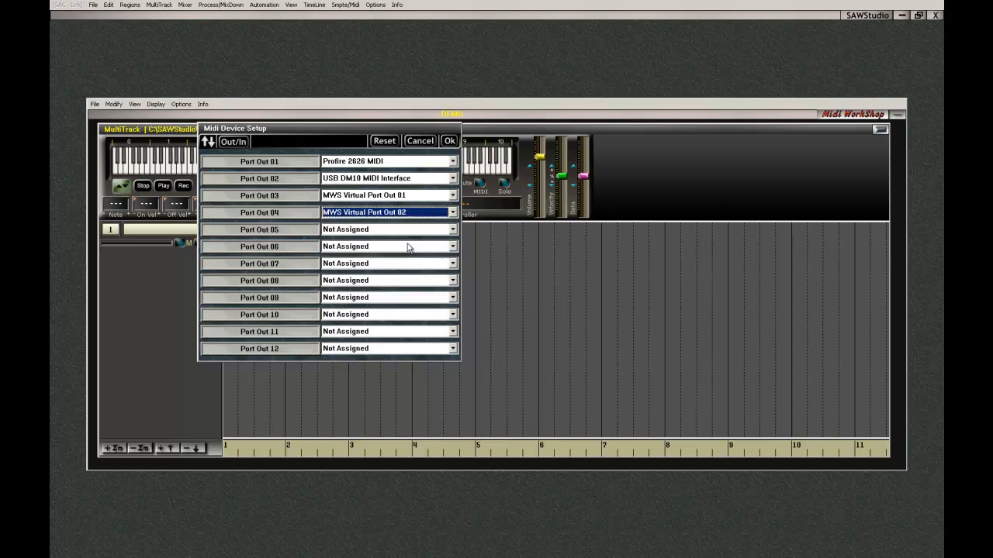
# Label Port Out 01 as "ProFire OUT" and Port Out 02 as "DM10 OUT"
pyautogui.click(271, 164)
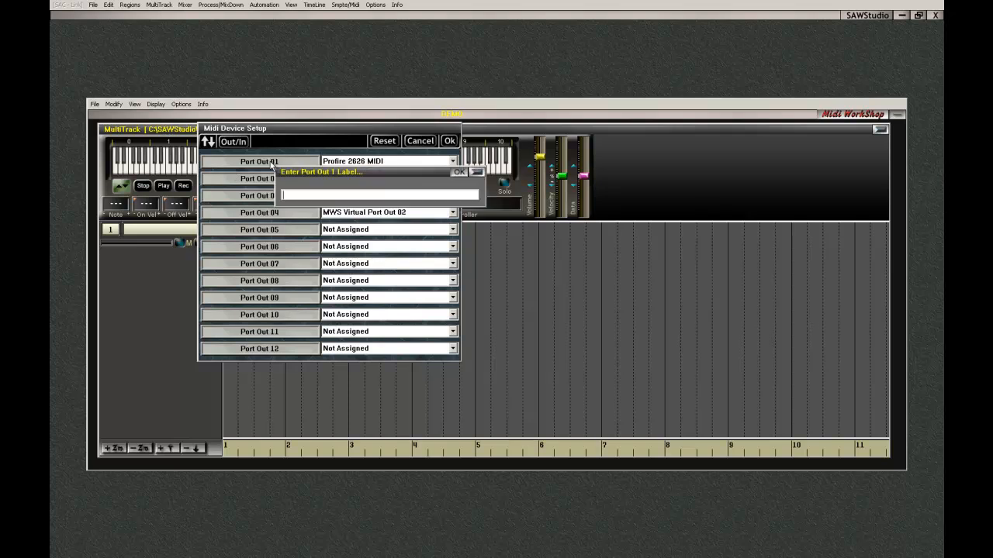
pyautogui.write('ProFire OUT')
pyautogui.press('Return')
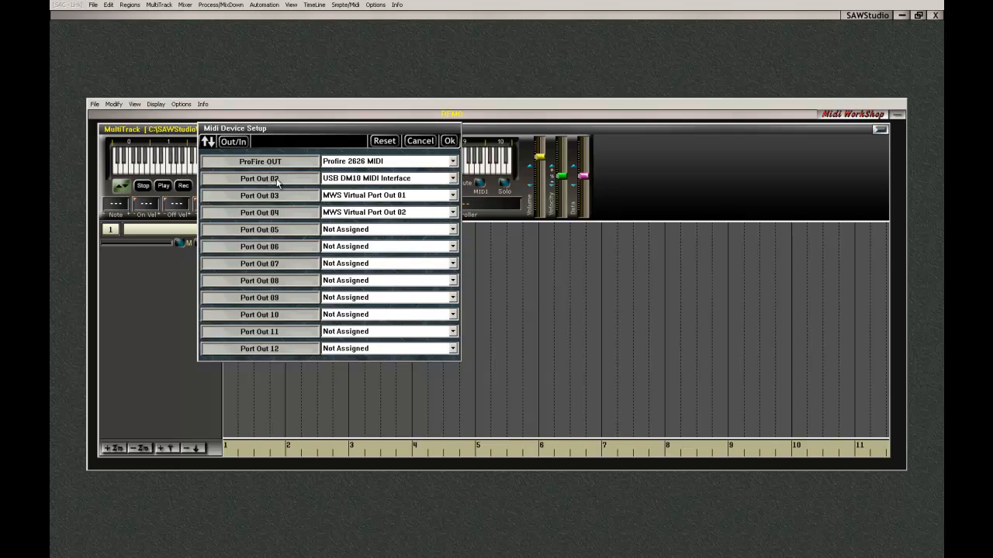
pyautogui.click(278, 180)
pyautogui.write('DM10')
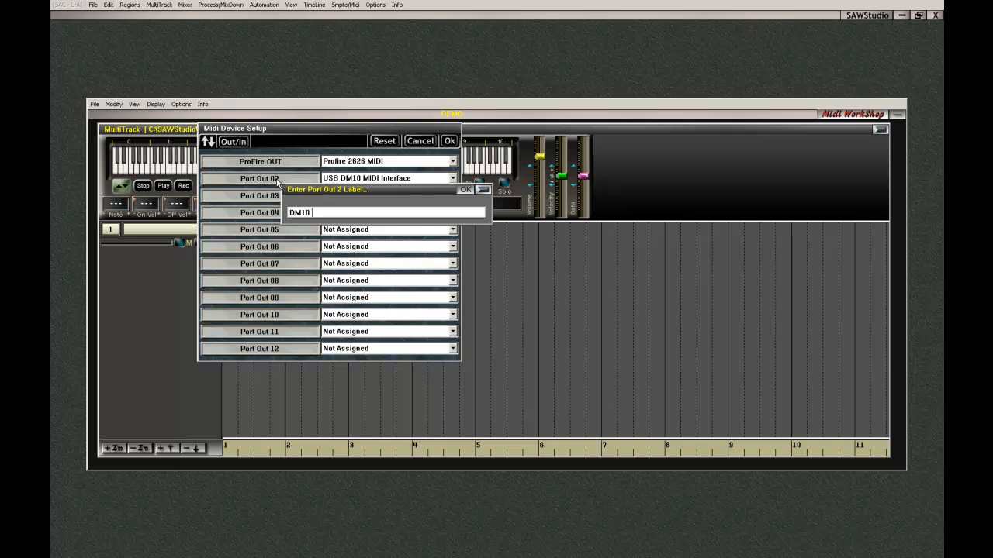
pyautogui.write(' OUT')
pyautogui.press('Return')
# Label Port Out 03 as "VST 1 OUT" and Port Out 04 as "VST 2 OUT"
pyautogui.click(275, 196)
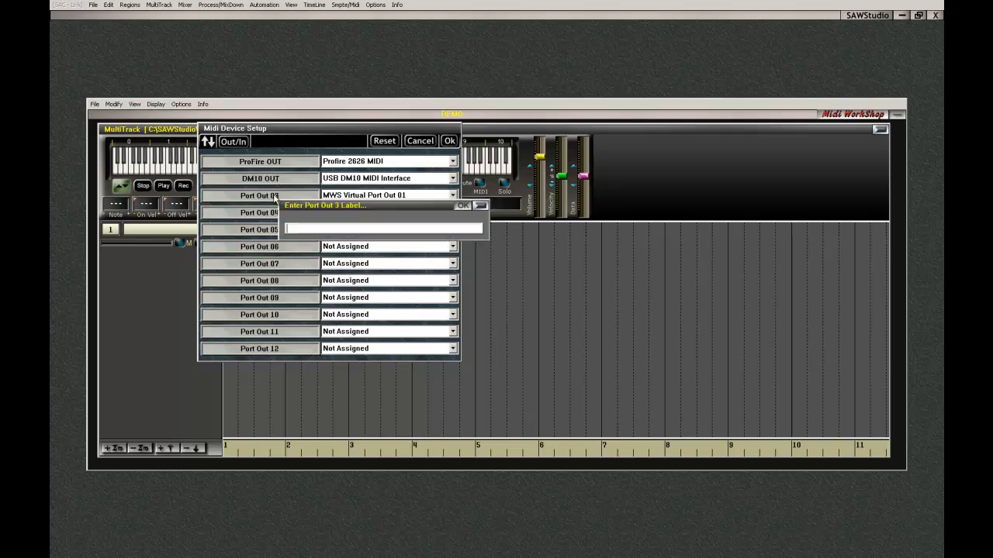
pyautogui.write('VST 1 OUT')
pyautogui.press('Left')
pyautogui.press('Left')
pyautogui.press('BackSpace')
pyautogui.write('1')
pyautogui.press('Return')
pyautogui.click(267, 213)
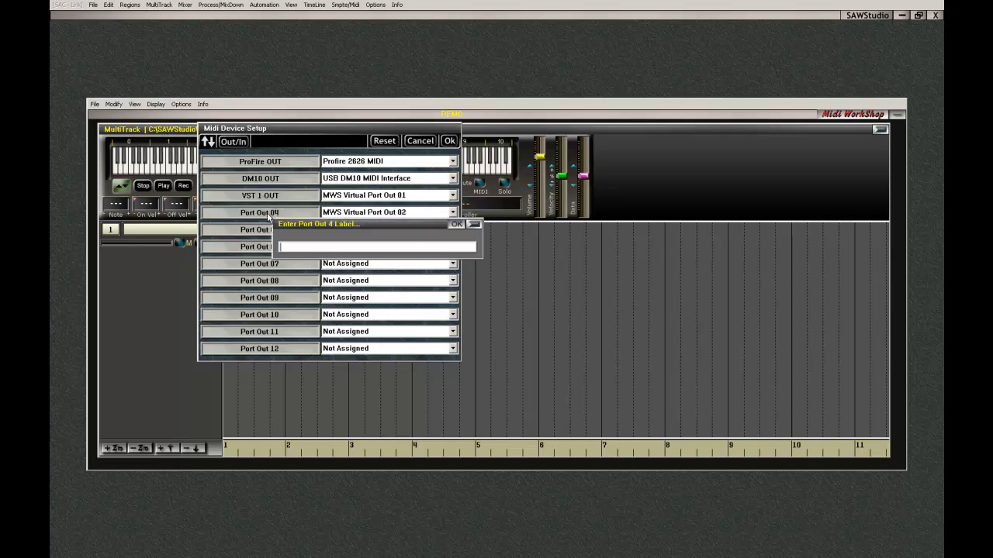
pyautogui.write('VST 2 OUT')
pyautogui.press('Return')
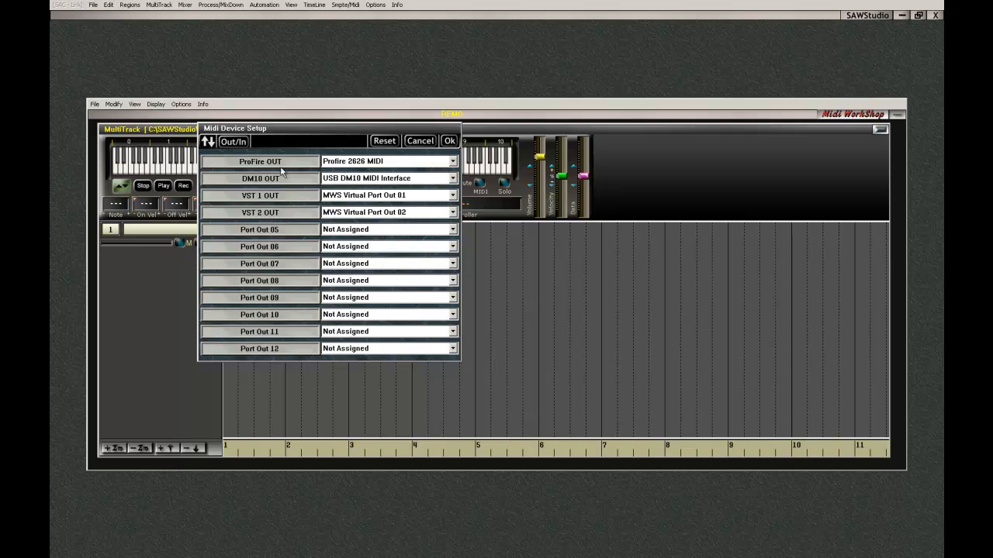
# In the input port list, assign Axiom Pro 61 USB A In to Port In 01 and USB DM10 MIDI Interface to Port In 02
pyautogui.click(235, 141)
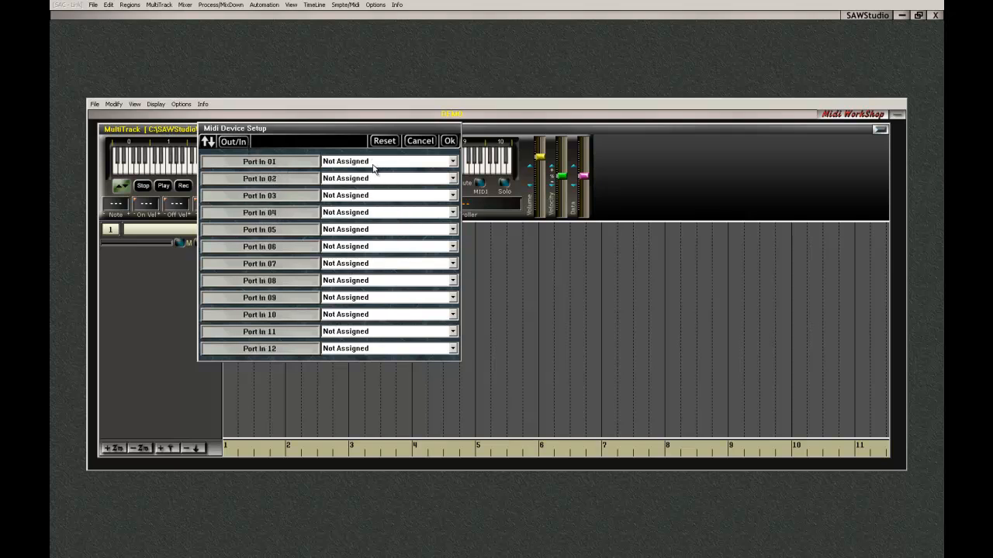
pyautogui.click(455, 162)
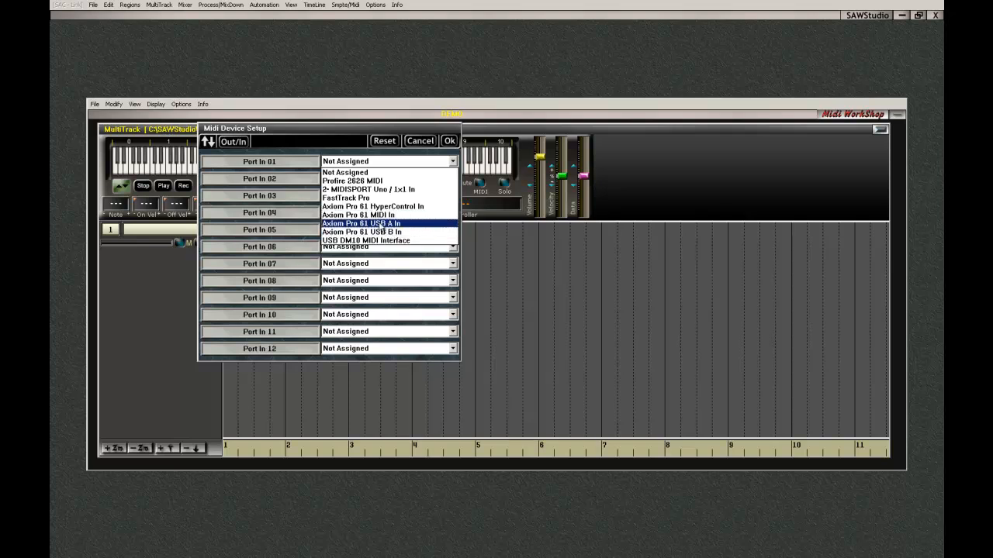
pyautogui.click(381, 224)
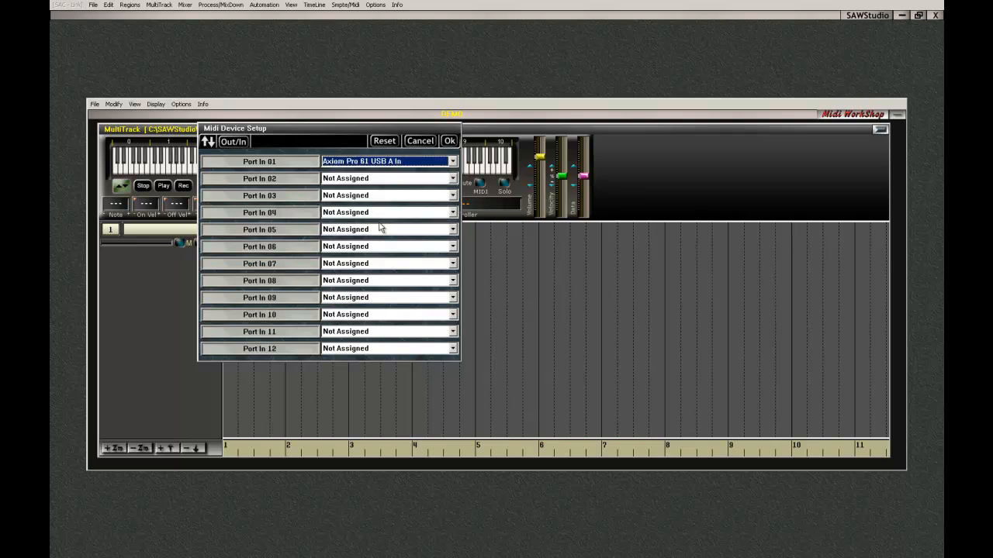
pyautogui.click(455, 180)
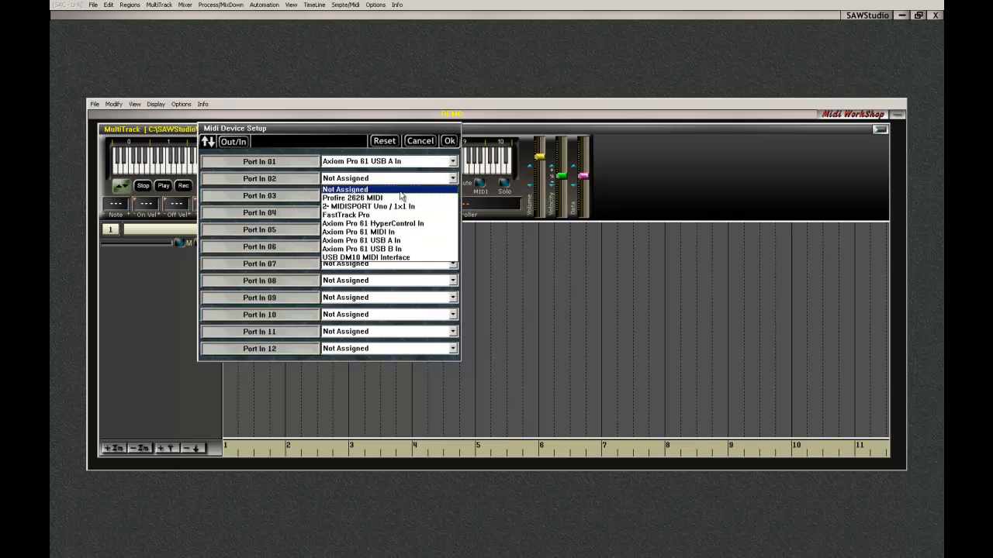
pyautogui.click(354, 259)
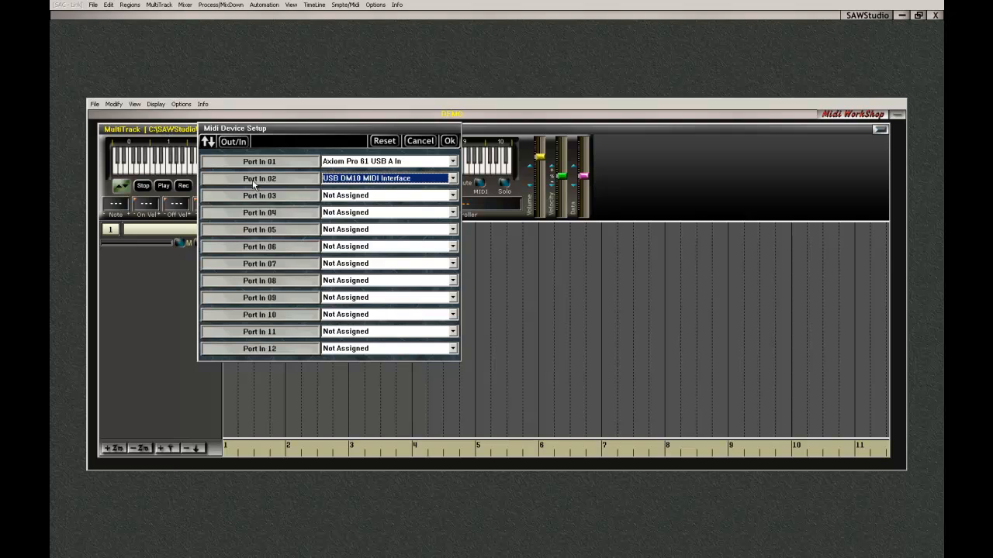
# Label Port In 01 as "Axiom IN" and Port In 02 as "DM10 IN", and accept the MIDI device setup
pyautogui.click(267, 163)
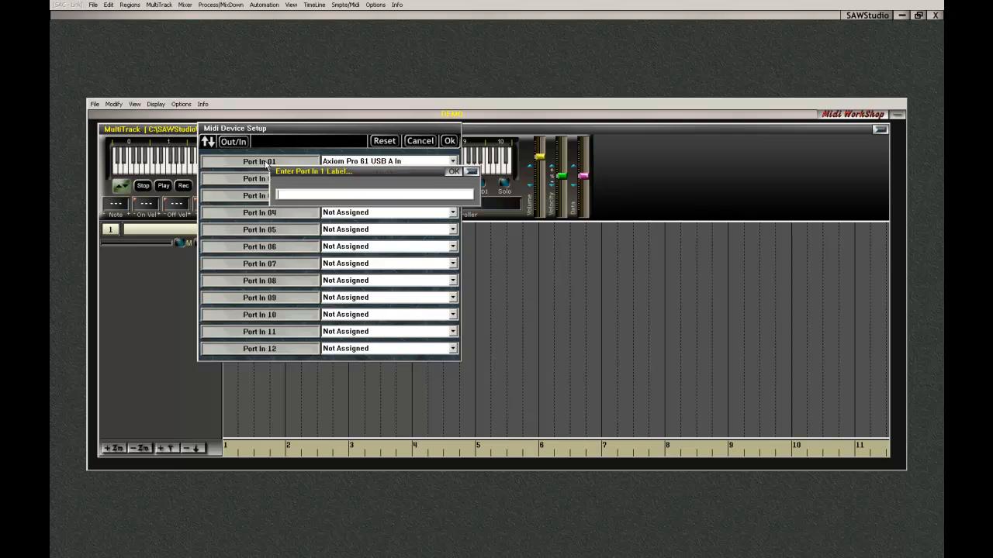
pyautogui.write('Axiom IN')
pyautogui.click(456, 171)
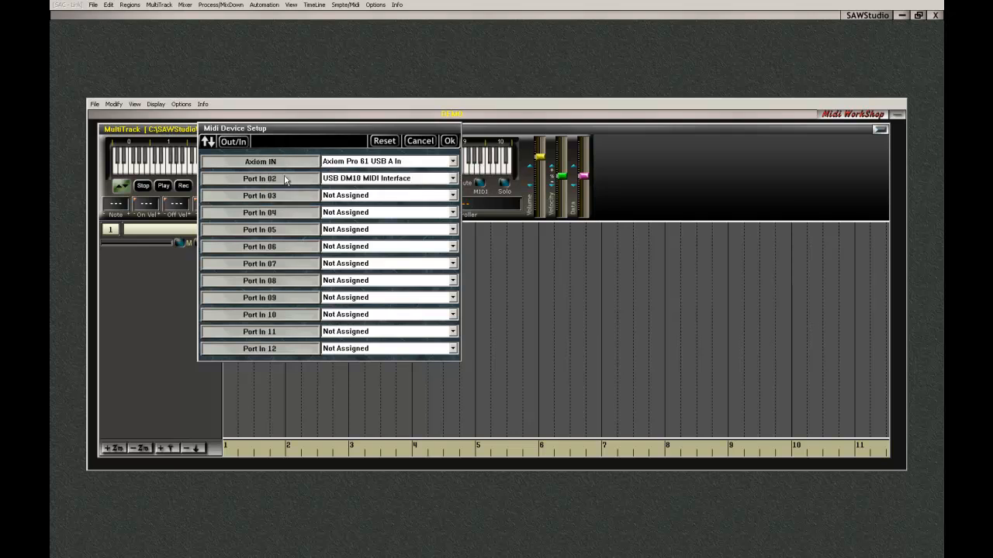
pyautogui.click(284, 180)
pyautogui.write('DM10 IN')
pyautogui.press('Return')
pyautogui.click(449, 142)
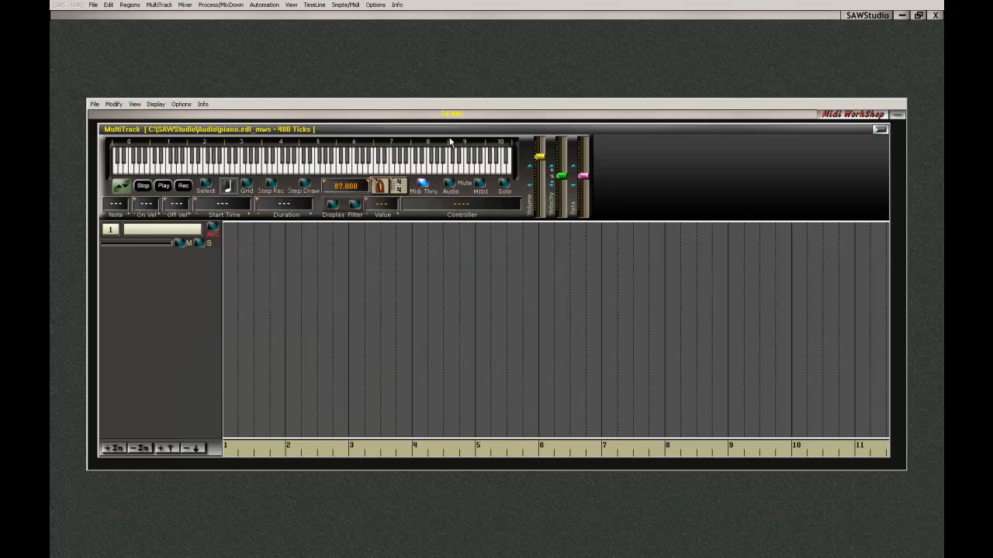
# Save the current Midi WorkShop preferences as the default and dismiss the information message
pyautogui.click(94, 106)
pyautogui.moveTo(121, 185)
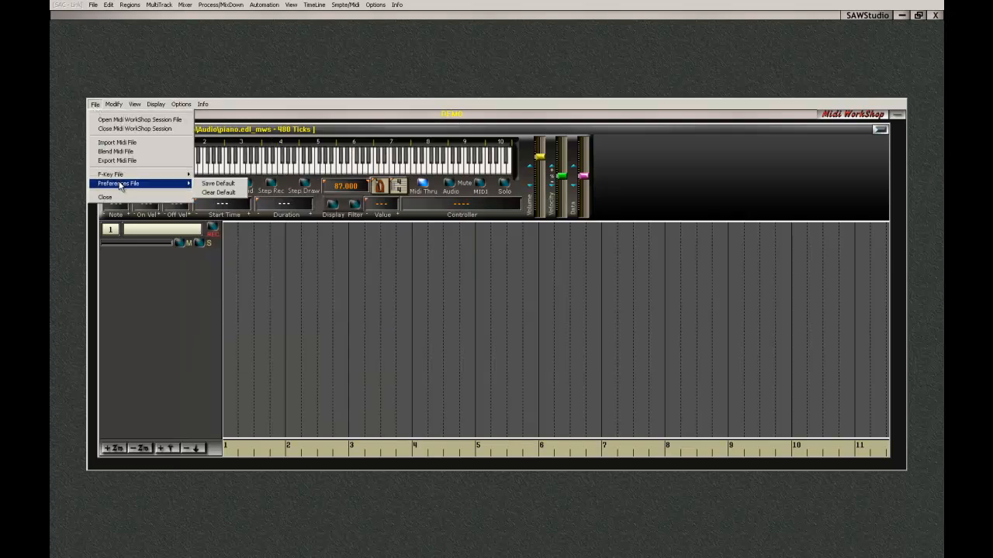
pyautogui.click(214, 185)
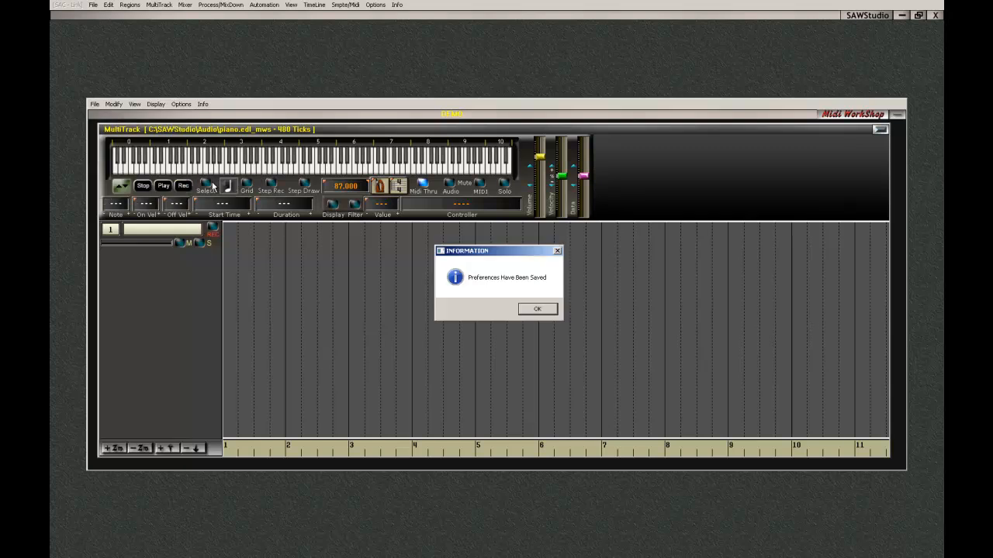
pyautogui.click(536, 310)
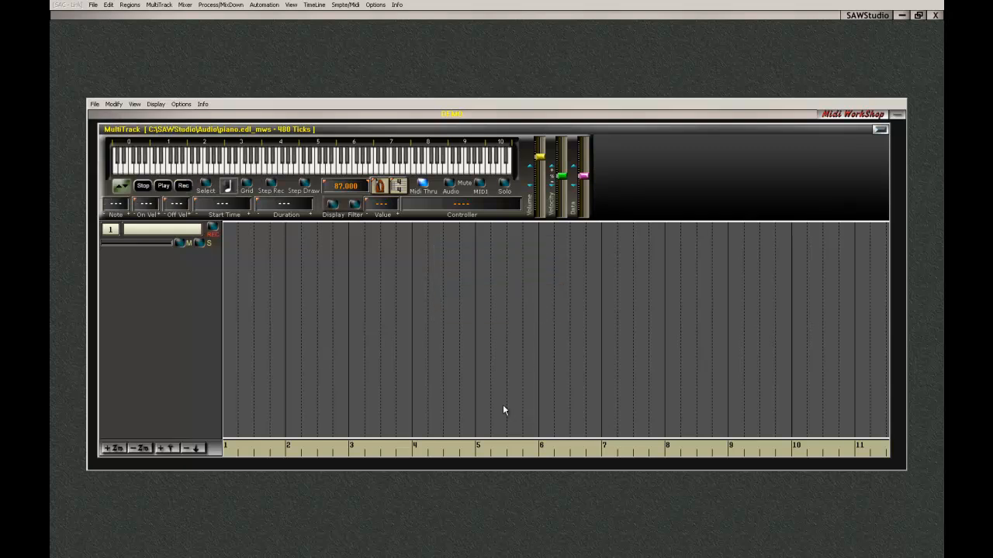